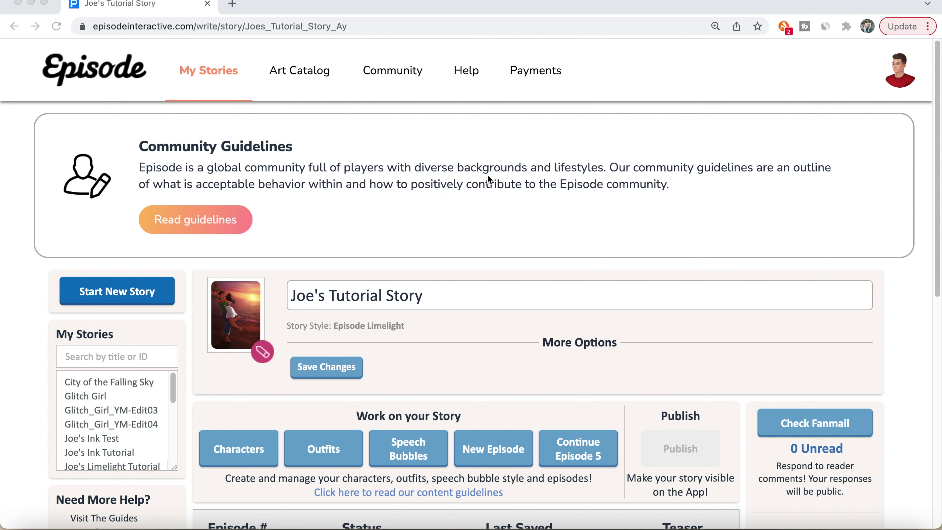
Open the story's outfits and delete the Wedge Saddle Laces Suede Tan boots from AVA_default.
scroll(483, 235, "down", 3)
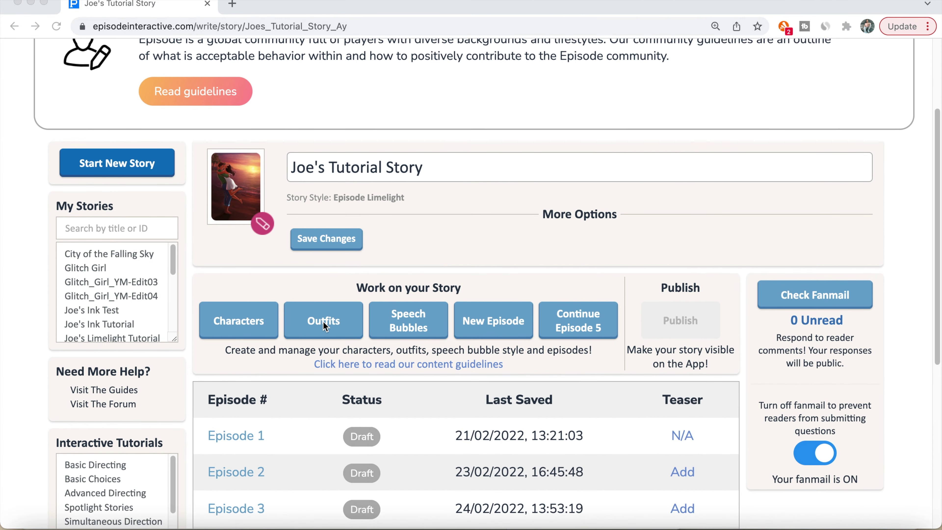
left_click(325, 327)
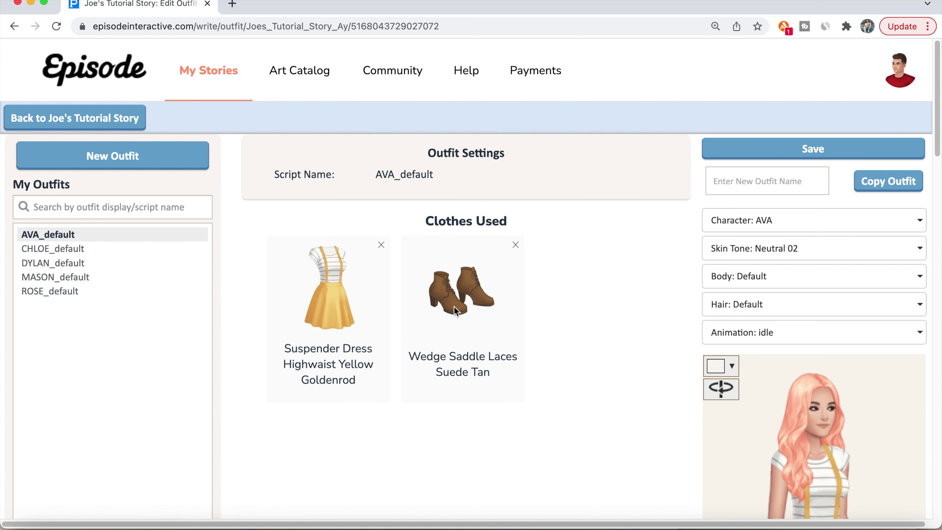
left_click(516, 245)
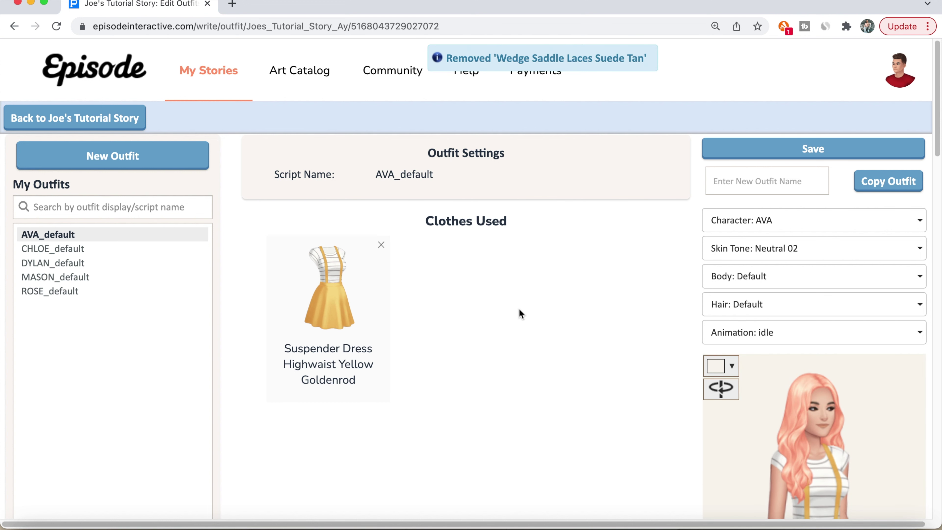
scroll(520, 309, "down", 8)
scroll(577, 378, "down", 10)
scroll(577, 382, "down", 7)
scroll(549, 338, "down", 20)
scroll(549, 338, "down", 20)
scroll(549, 338, "down", 20)
scroll(549, 338, "down", 20)
scroll(549, 336, "down", 10)
scroll(549, 337, "down", 20)
scroll(547, 333, "down", 5)
scroll(548, 333, "up", 20)
scroll(548, 333, "down", 20)
scroll(550, 338, "up", 20)
Filter the clothing catalogue to the Shoes clothing type only.
left_click(382, 256)
scroll(385, 315, "down", 9)
left_click(352, 423)
left_click(901, 290)
scroll(900, 290, "down", 10)
scroll(901, 291, "down", 15)
scroll(900, 291, "up", 6)
scroll(901, 290, "up", 15)
Narrow the shoe results to the Pink colour.
left_click(470, 243)
left_click(555, 191)
scroll(555, 190, "down", 5)
scroll(520, 282, "down", 9)
scroll(573, 198, "up", 9)
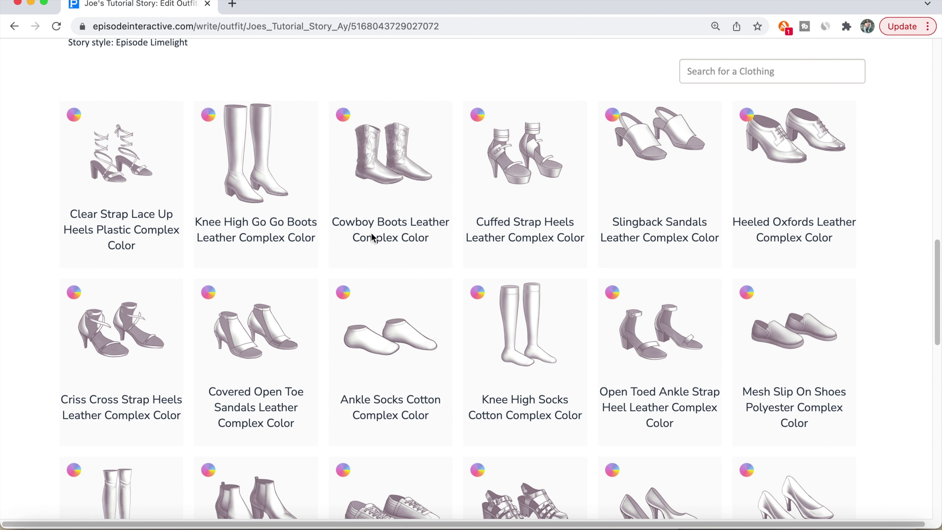
Preview the Cowboy Boots in Pink Blush, then close the colour options without adding them.
left_click(388, 153)
left_click(509, 296)
left_click(639, 163)
scroll(892, 258, "down", 15)
scroll(711, 426, "up", 3)
scroll(710, 421, "up", 20)
scroll(819, 451, "down", 2)
scroll(534, 290, "up", 2)
scroll(534, 289, "up", 4)
Remove the Suspender Dress from AVA_default's clothes.
left_click(381, 106)
scroll(547, 283, "down", 10)
scroll(548, 283, "down", 7)
scroll(553, 260, "up", 3)
Search the clothing catalogue for 'shorts'.
left_click(705, 153)
type("shorts")
left_click_drag(66, 390, 326, 390)
left_click(515, 369)
Bring up the clothing type filter after the shorts search finds nothing.
left_click(382, 302)
scroll(382, 336, "down", 10)
scroll(376, 407, "up", 10)
Clear all clothing type and colour filters from the catalogue.
left_click(390, 329)
left_click(528, 299)
left_click(475, 304)
left_click(487, 330)
scroll(901, 308, "down", 15)
scroll(900, 308, "up", 2)
Add the Belted Ombre Shorts to AVA_default.
mouse_move(522, 330)
left_click(530, 266)
scroll(598, 231, "up", 20)
scroll(598, 232, "down", 10)
Search 'hoodie' and add the Basic Pull Over in Pink Blush to the outfit.
triple_click(736, 200)
type("hoodie")
scroll(902, 288, "down", 2)
left_click(388, 215)
left_click(506, 294)
left_click(563, 386)
Save AVA_default with its new clothes, dismiss the confirmation, and view DYLAN_default.
left_click(821, 99)
left_click(656, 220)
left_click(59, 211)
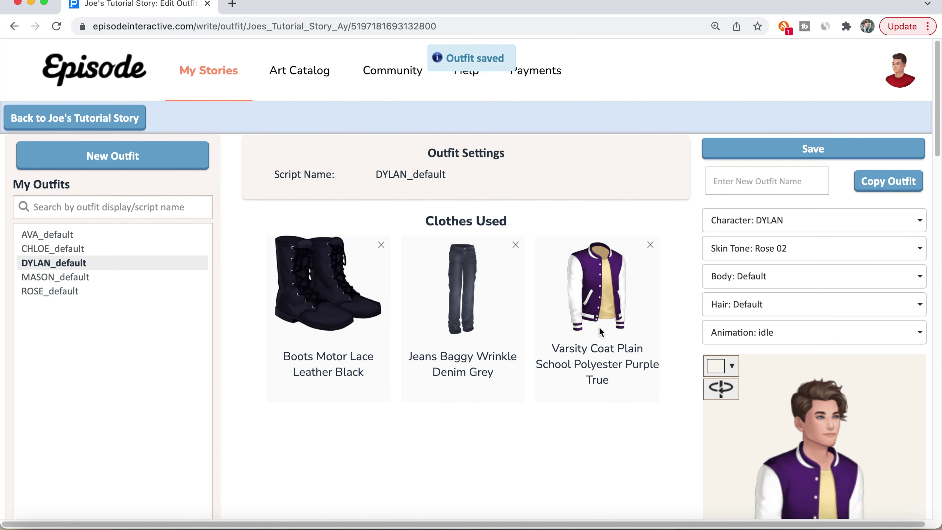
scroll(599, 330, "down", 5)
scroll(652, 272, "down", 1)
scroll(652, 272, "up", 5)
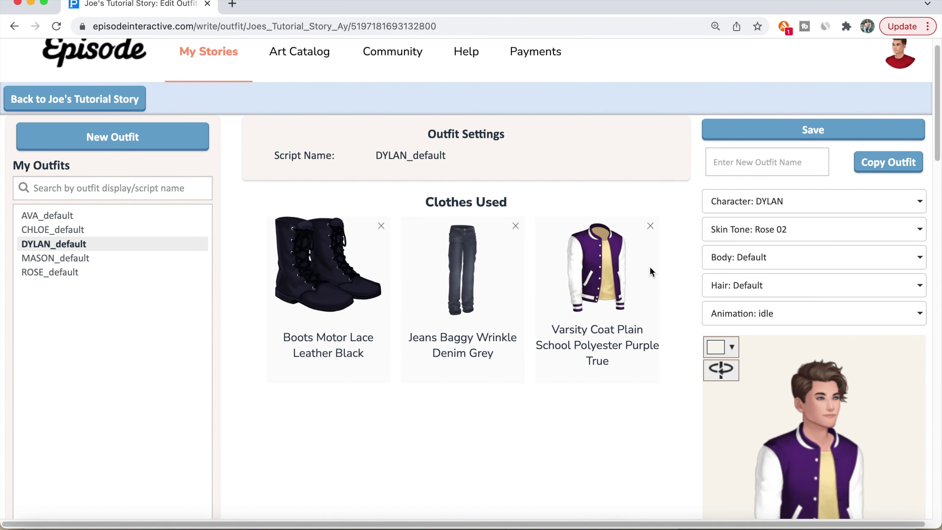
scroll(652, 272, "up", 1)
Create a new outfit and enter DYLAN_smart_casual as its script name.
left_click(165, 164)
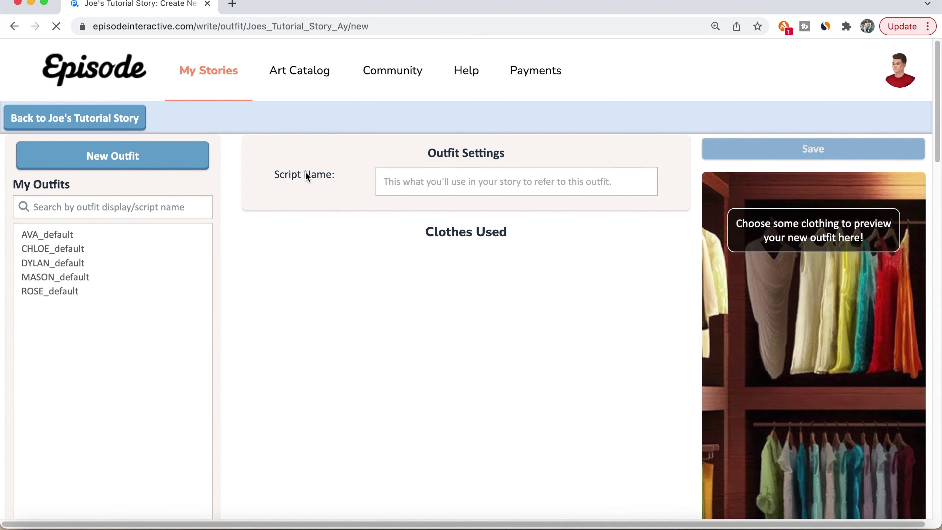
left_click(418, 180)
type("DYLAN_smart_casual")
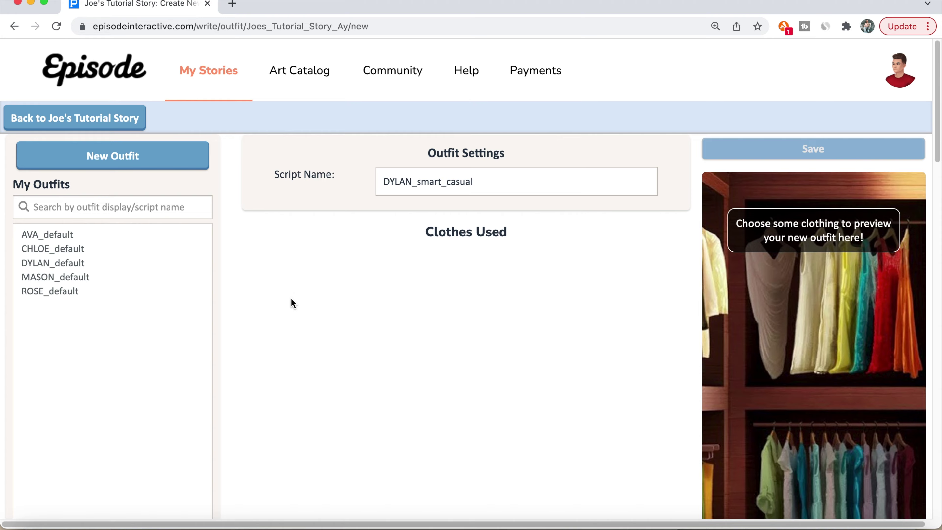
Switch the clothing catalogue to Generic Male body type.
scroll(291, 297, "down", 8)
scroll(291, 299, "down", 12)
scroll(293, 305, "down", 11)
scroll(293, 302, "up", 3)
scroll(291, 301, "down", 16)
scroll(293, 304, "up", 6)
scroll(293, 304, "up", 20)
left_click(262, 140)
left_click(231, 198)
Search 'shirt' and add the first flannel shirt to Dylan's outfit.
left_click(733, 189)
type("shirt")
scroll(874, 275, "down", 20)
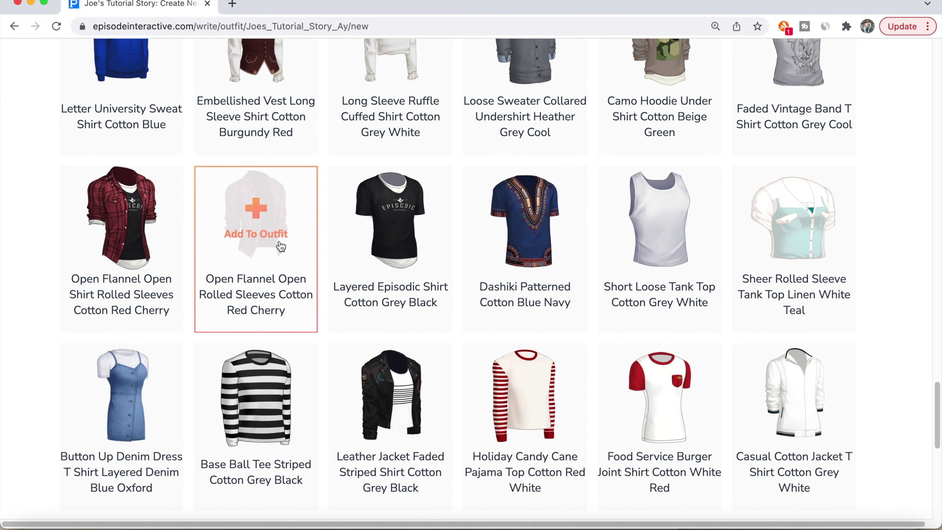
left_click(123, 230)
scroll(877, 309, "down", 2)
scroll(877, 310, "up", 20)
scroll(876, 310, "up", 7)
Search 'jeans' and add the Worn Ripped Jeans to the outfit.
left_click_drag(712, 156, 635, 166)
type("jeans")
scroll(908, 261, "down", 10)
scroll(905, 256, "up", 3)
left_click(656, 212)
scroll(891, 229, "up", 10)
Add the Ankle Boots Lace Up Leather Blue Grey to the outfit.
left_click_drag(715, 204, 678, 204)
type("s")
scroll(892, 293, "down", 20)
scroll(892, 293, "up", 7)
left_click(396, 283)
scroll(901, 297, "up", 12)
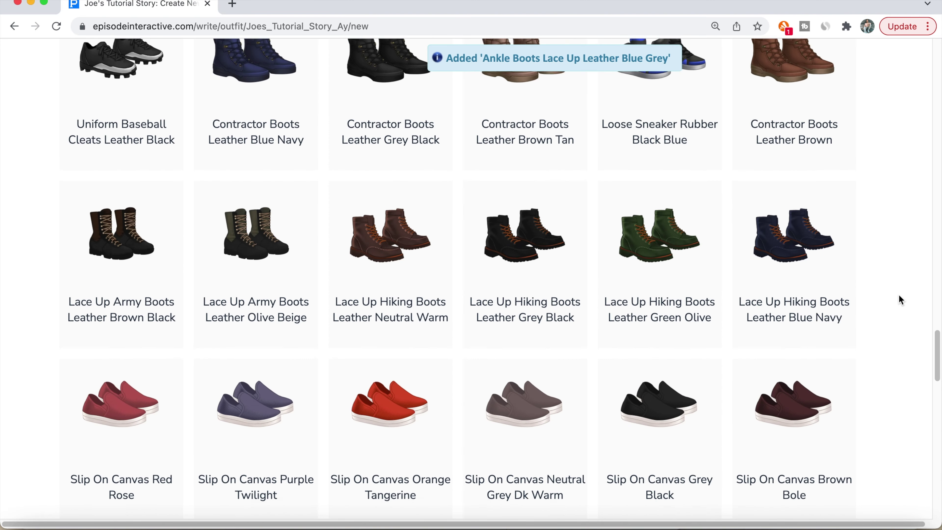
scroll(900, 297, "up", 20)
Confirm DYLAN as the outfit's character and save DYLAN_smart_casual.
scroll(900, 299, "up", 20)
scroll(876, 242, "up", 7)
left_click(817, 149)
left_click(827, 148)
left_click(767, 116)
Return to Joe's Tutorial Story and open the Episode 5 script.
left_click(94, 118)
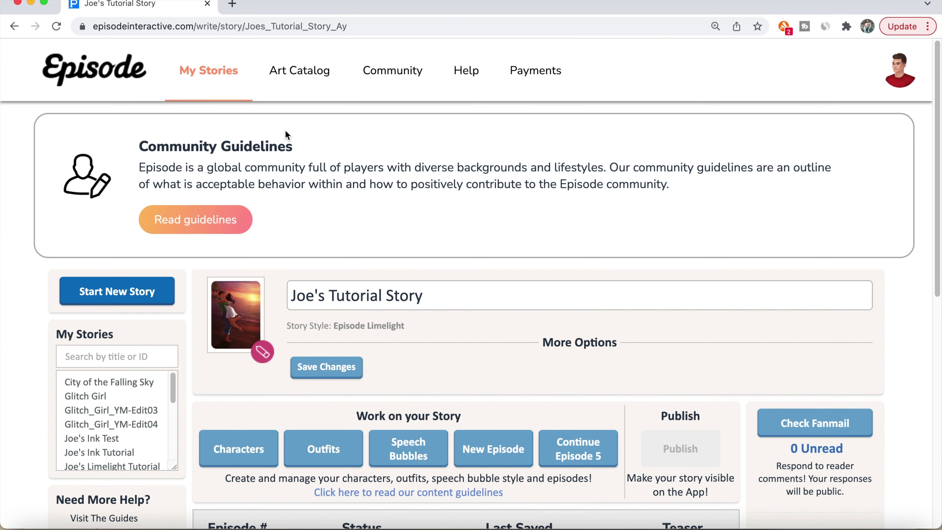
scroll(286, 136, "down", 10)
left_click(246, 377)
scroll(553, 254, "down", 5)
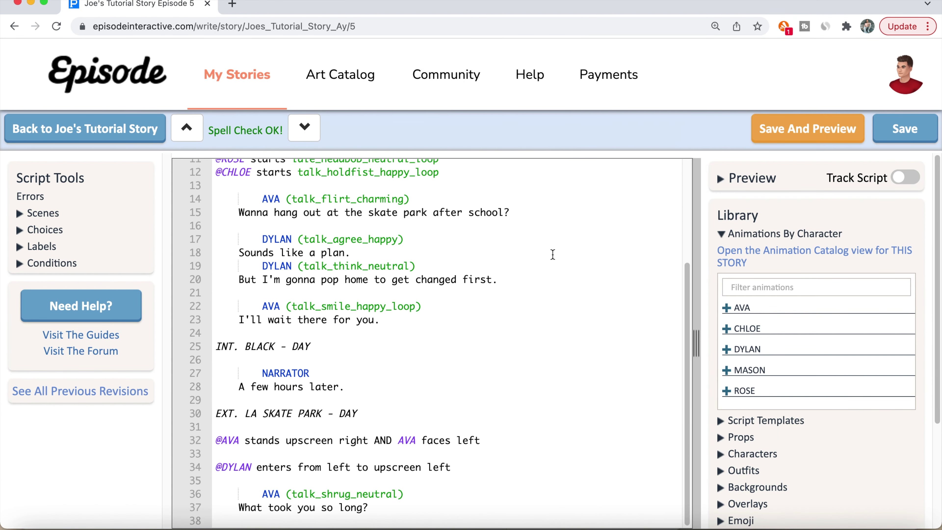
scroll(553, 255, "up", 5)
Preview Episode 5 with debug elements hidden, advancing the dialogue to the skate park scene.
left_click(752, 178)
left_click(905, 224)
left_click(818, 208)
left_click(825, 274)
left_click(831, 226)
left_click(830, 225)
left_click(830, 226)
left_click(830, 225)
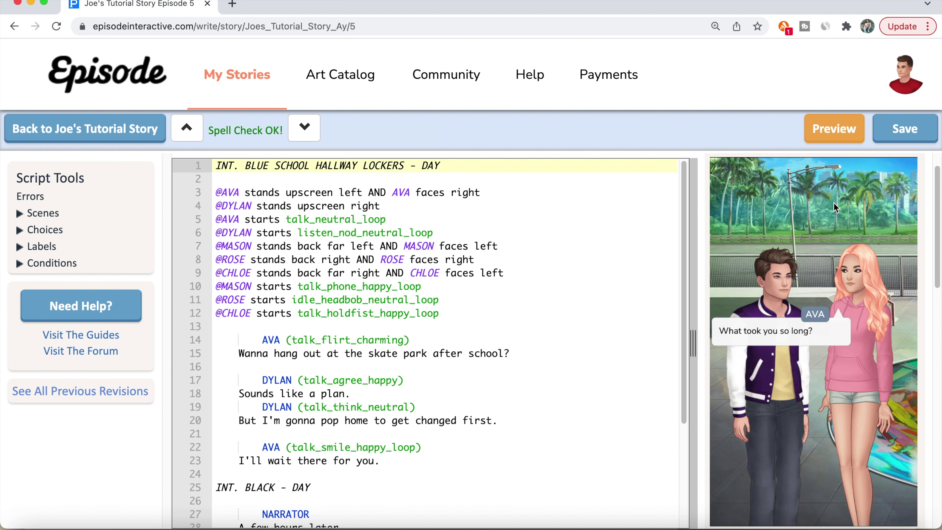
scroll(557, 299, "down", 5)
key("Return")
key("Return")
key("Return")
key("Return")
key("Return")
key("Return")
key("Return")
key("Return")
key("Return")
key("Return")
key("Return")
left_click(382, 266)
key("Return")
key("Return")
type("@DYLAN changes into DYLAN_smart_casual")
Save the chapter and advance the preview to the skate park scene to see Dylan's new outfit.
left_click(460, 165)
left_click(826, 140)
left_click(842, 218)
left_click(839, 219)
left_click(839, 219)
left_click(839, 219)
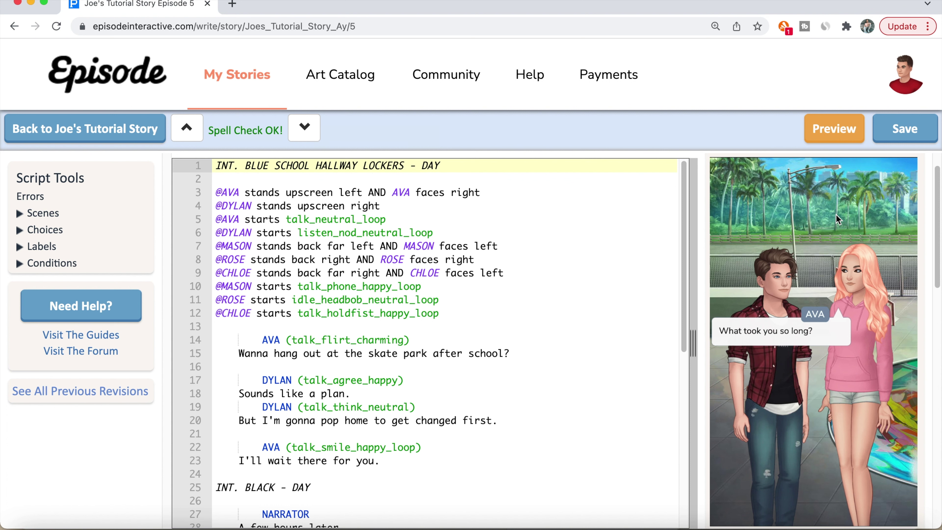
left_click(536, 171)
key("Return")
key("Return")
type("@DYLAN changes into DYLAN_default")
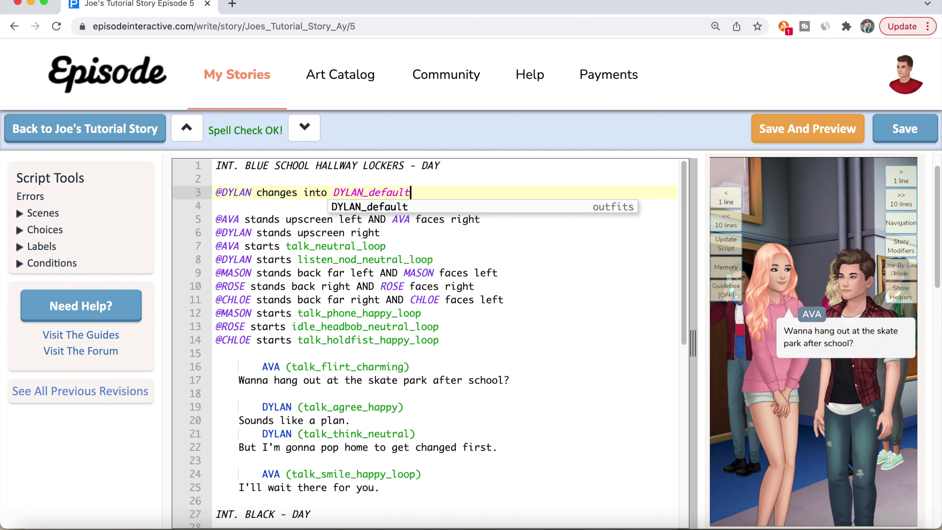
Save Episode 5 and reload the preview showing Dylan's varsity jacket in the hallway.
left_click(520, 166)
left_click(808, 128)
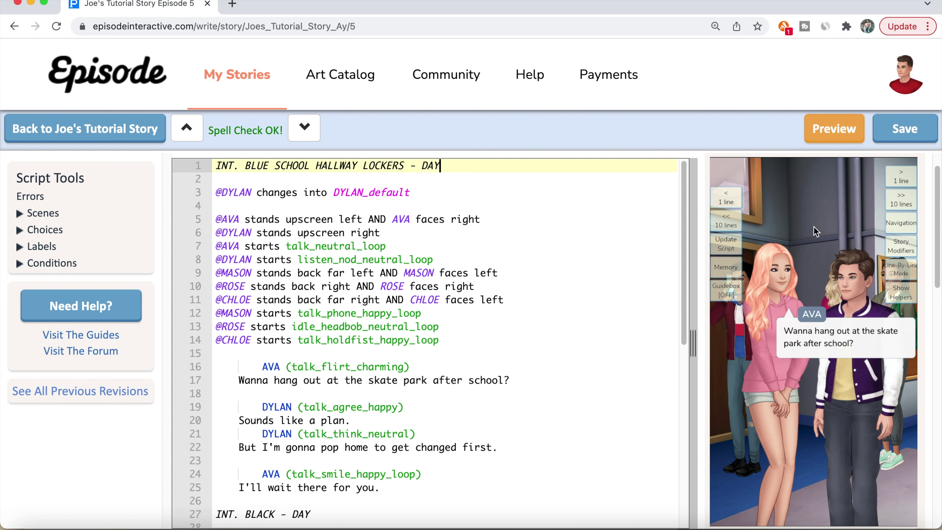